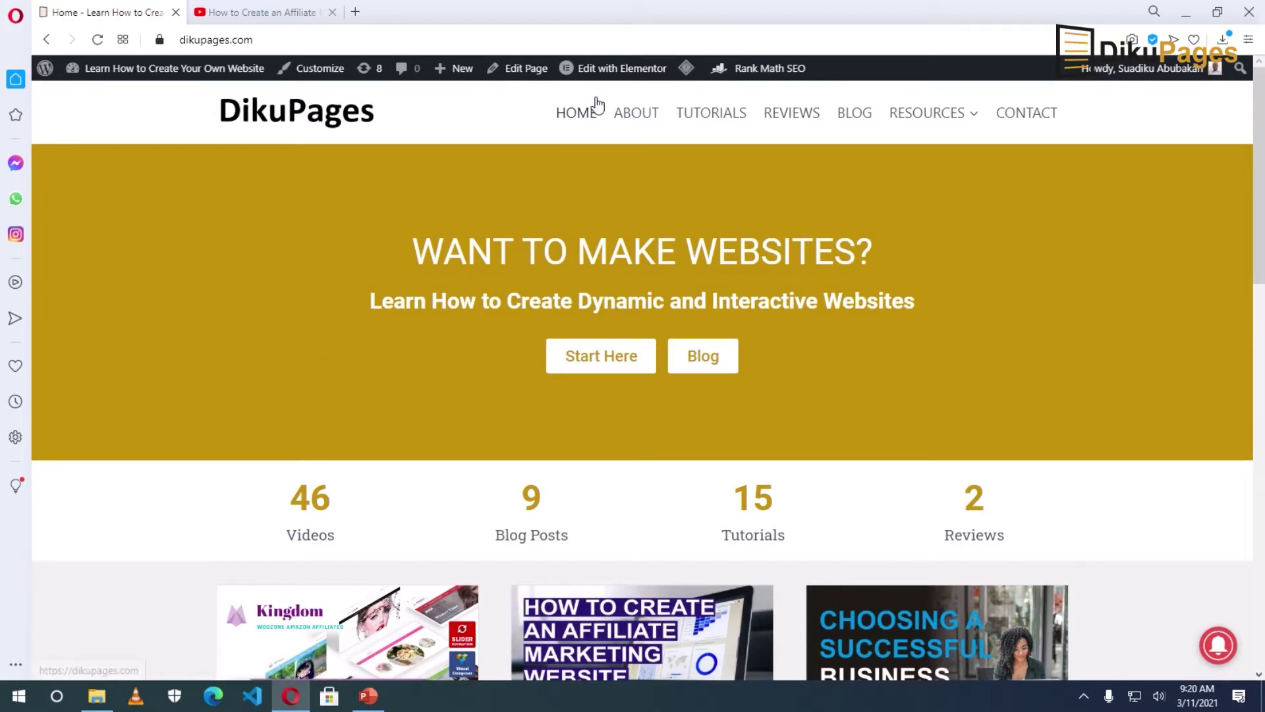
# Open the homepage in Elementor and switch the hero section's background type to Video.
pyautogui.click(601, 71)
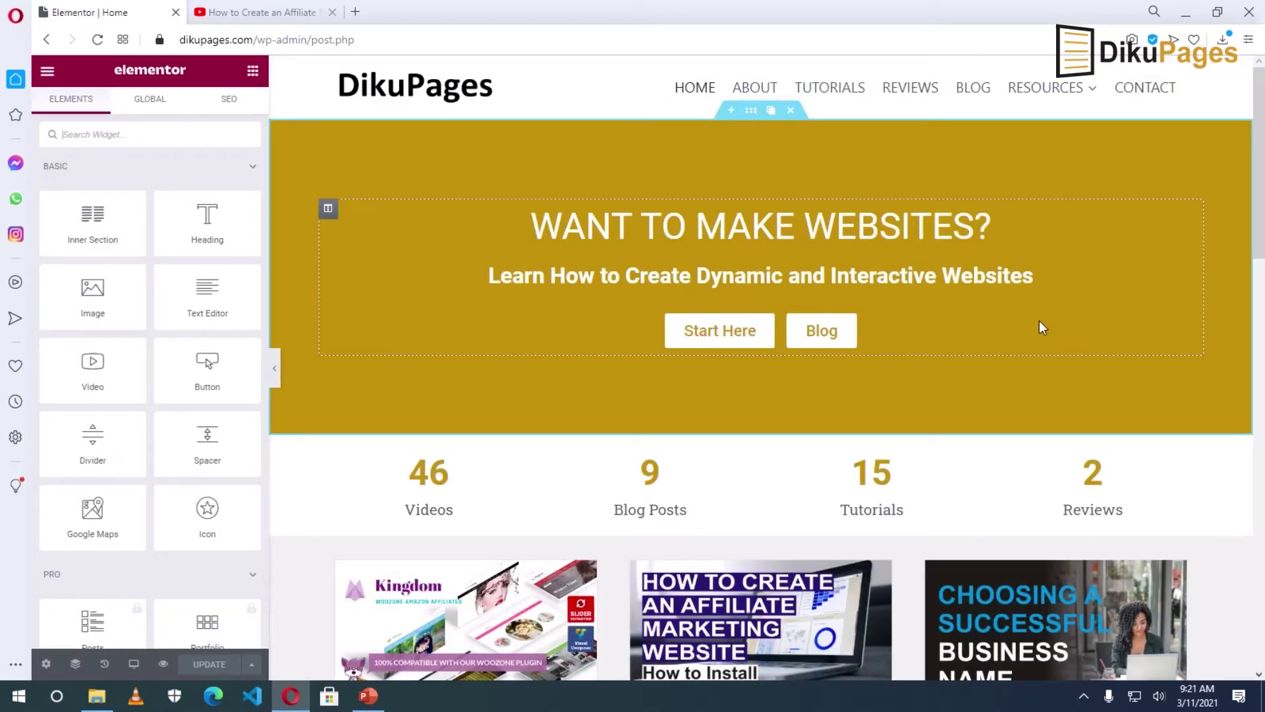
pyautogui.click(751, 117)
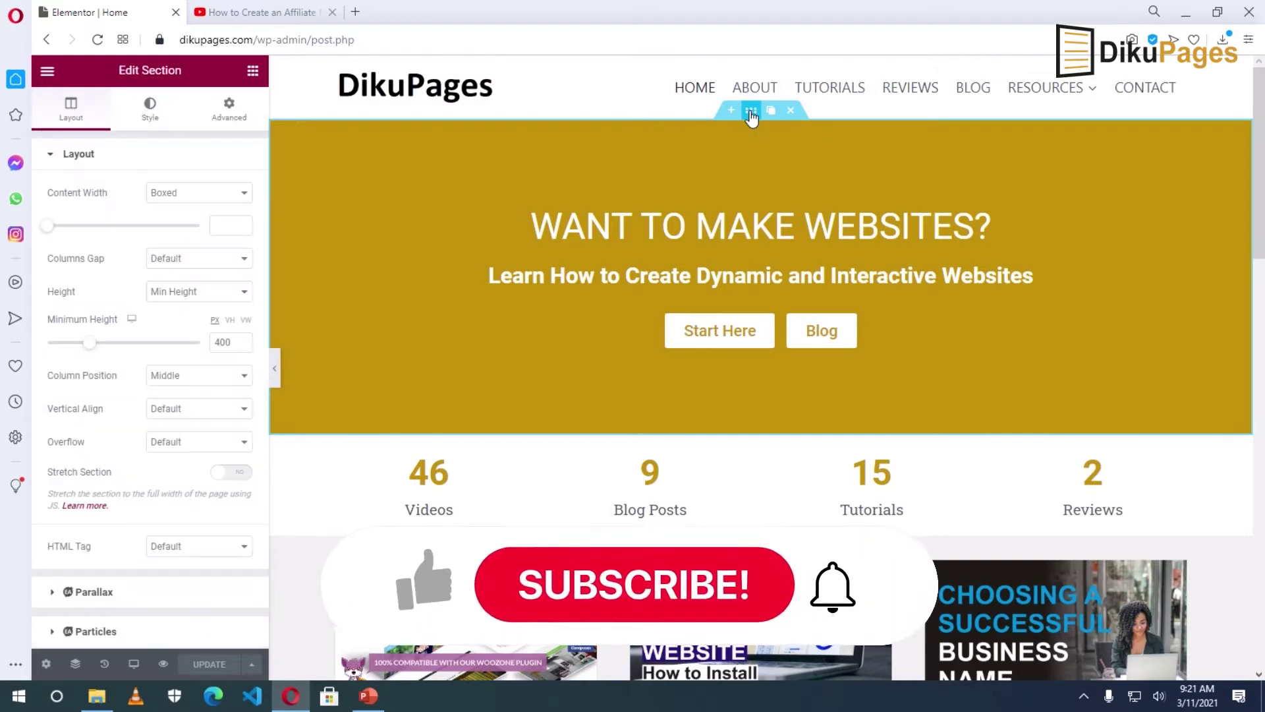
pyautogui.click(151, 109)
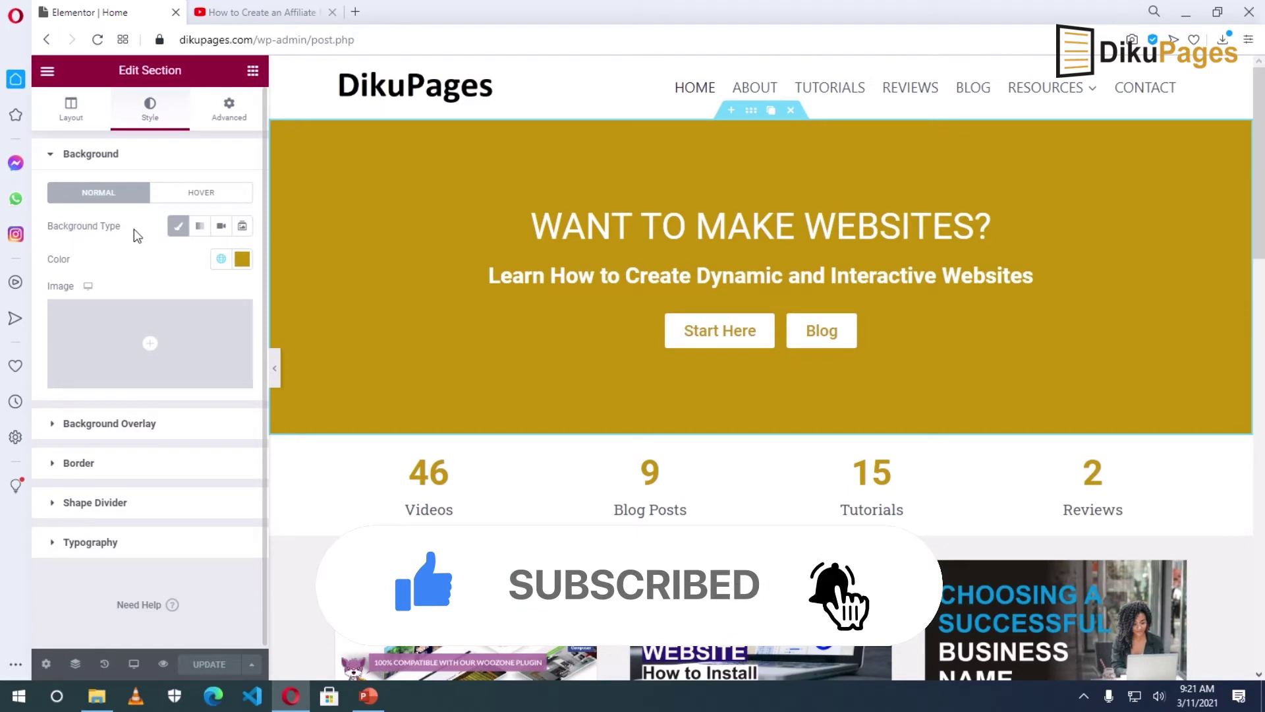
pyautogui.click(222, 227)
pyautogui.click(131, 273)
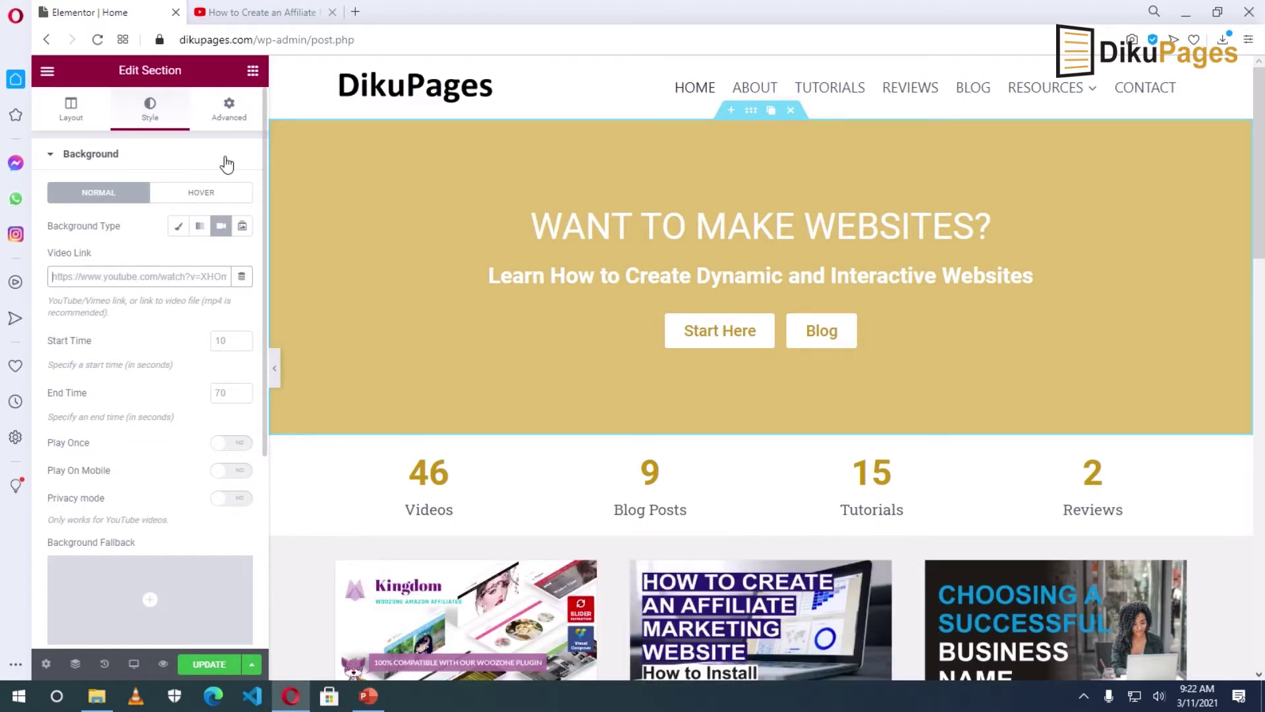
# Copy the affiliate marketing video's web address from YouTube and return to the Elementor editor.
pyautogui.click(241, 16)
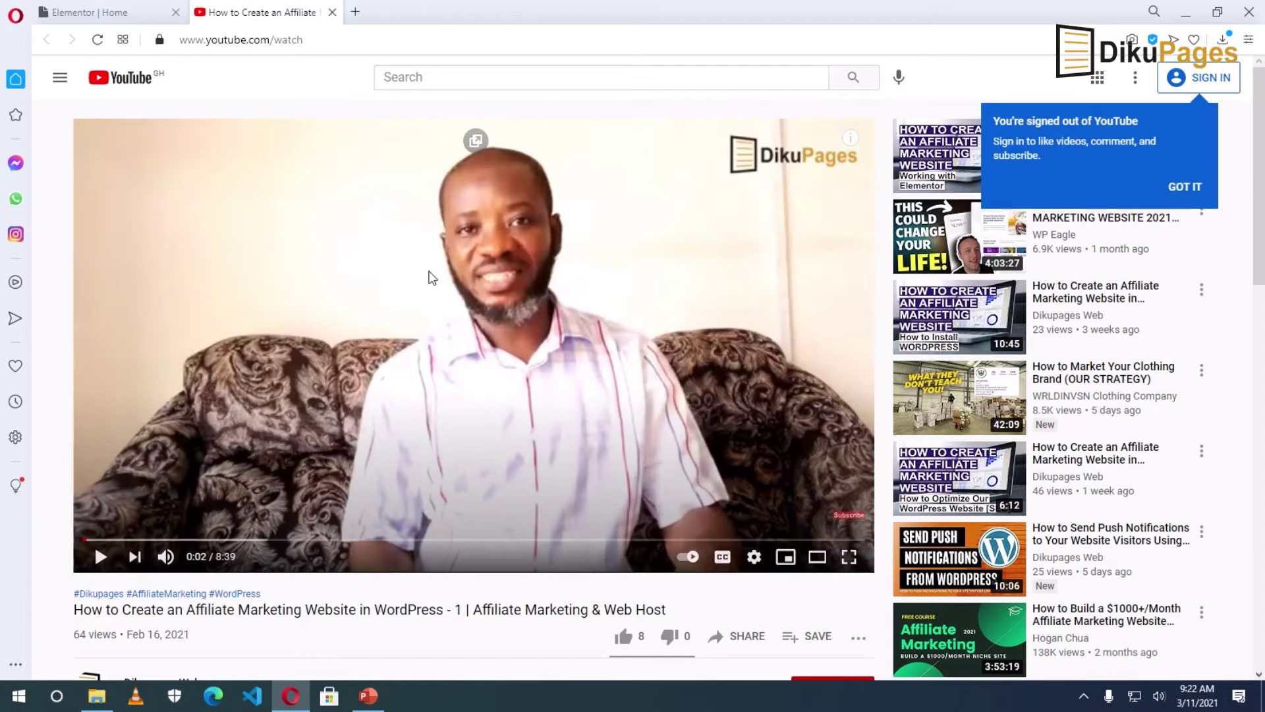
pyautogui.click(341, 40)
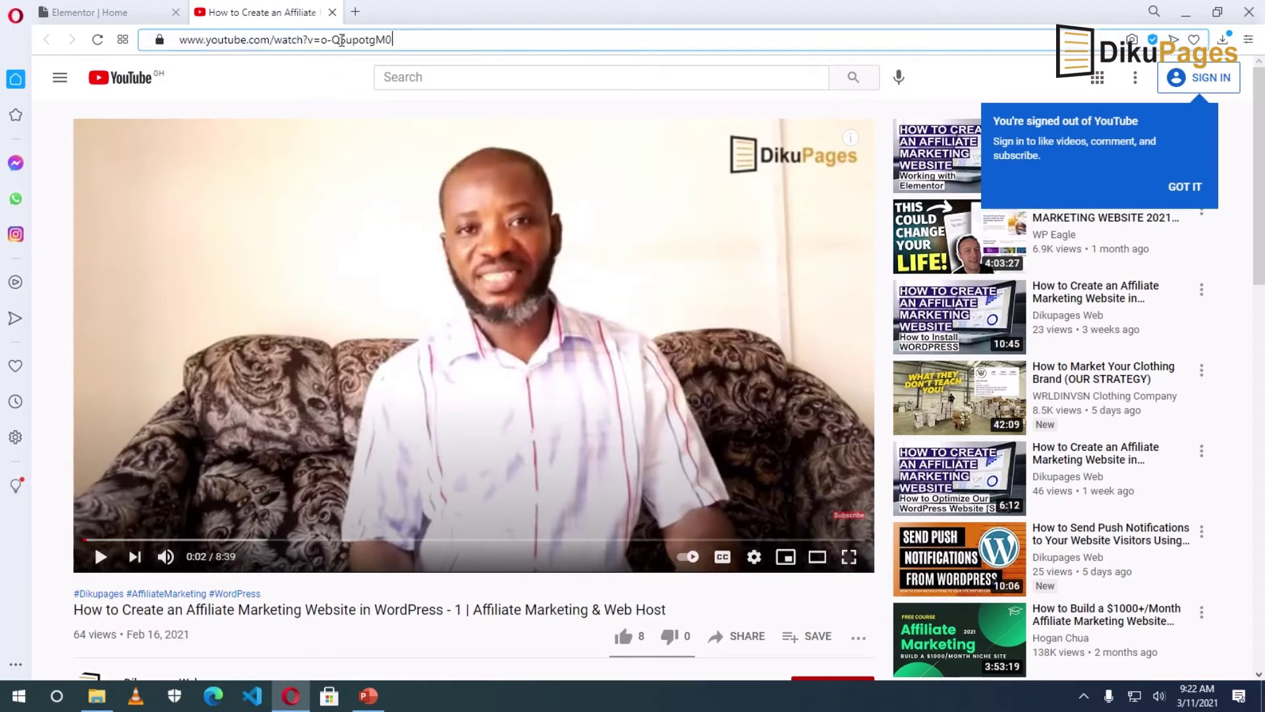
pyautogui.rightClick(340, 39)
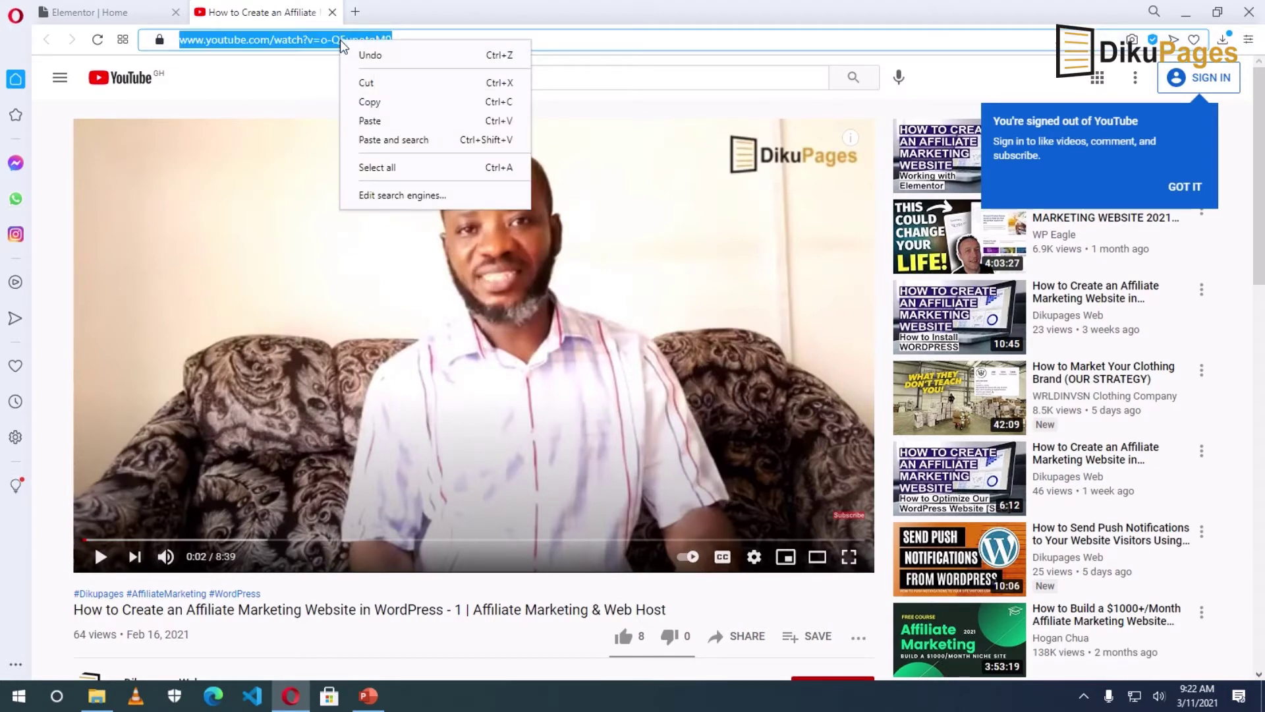
pyautogui.click(389, 101)
pyautogui.click(86, 13)
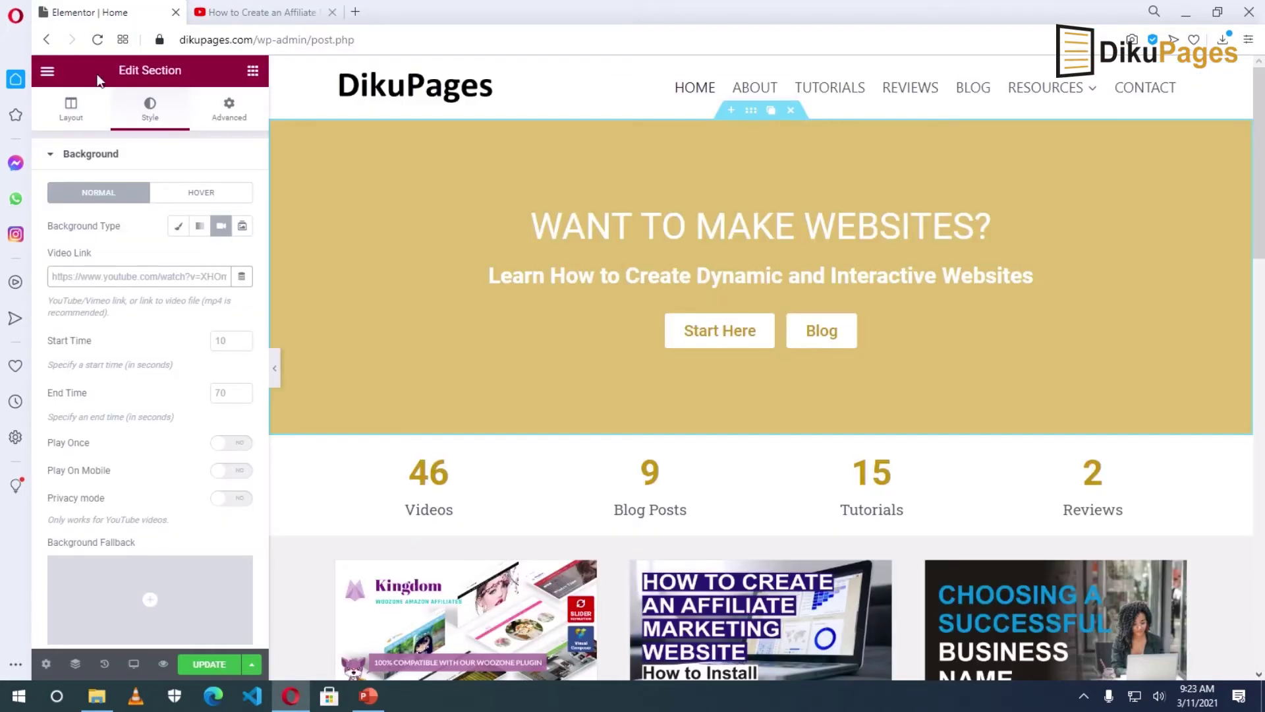
# Paste the YouTube URL as the Video Link and set Start Time 1, End Time 10.
pyautogui.rightClick(110, 280)
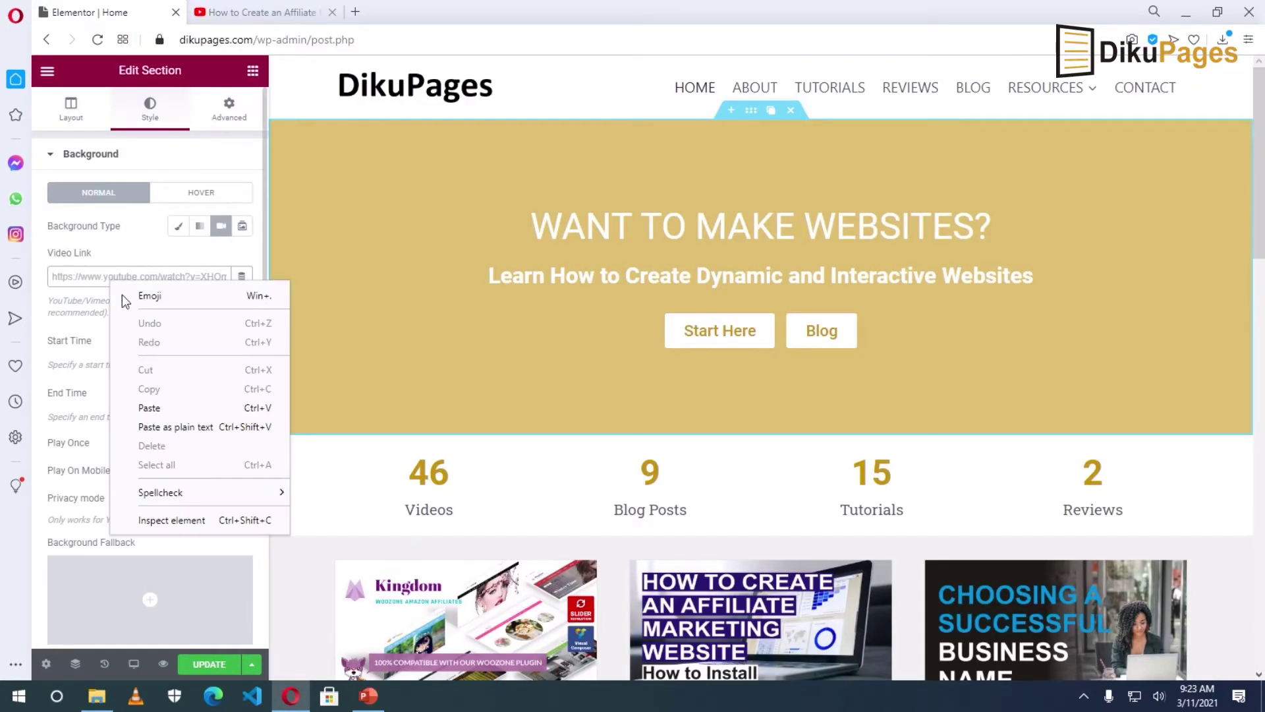
pyautogui.click(169, 406)
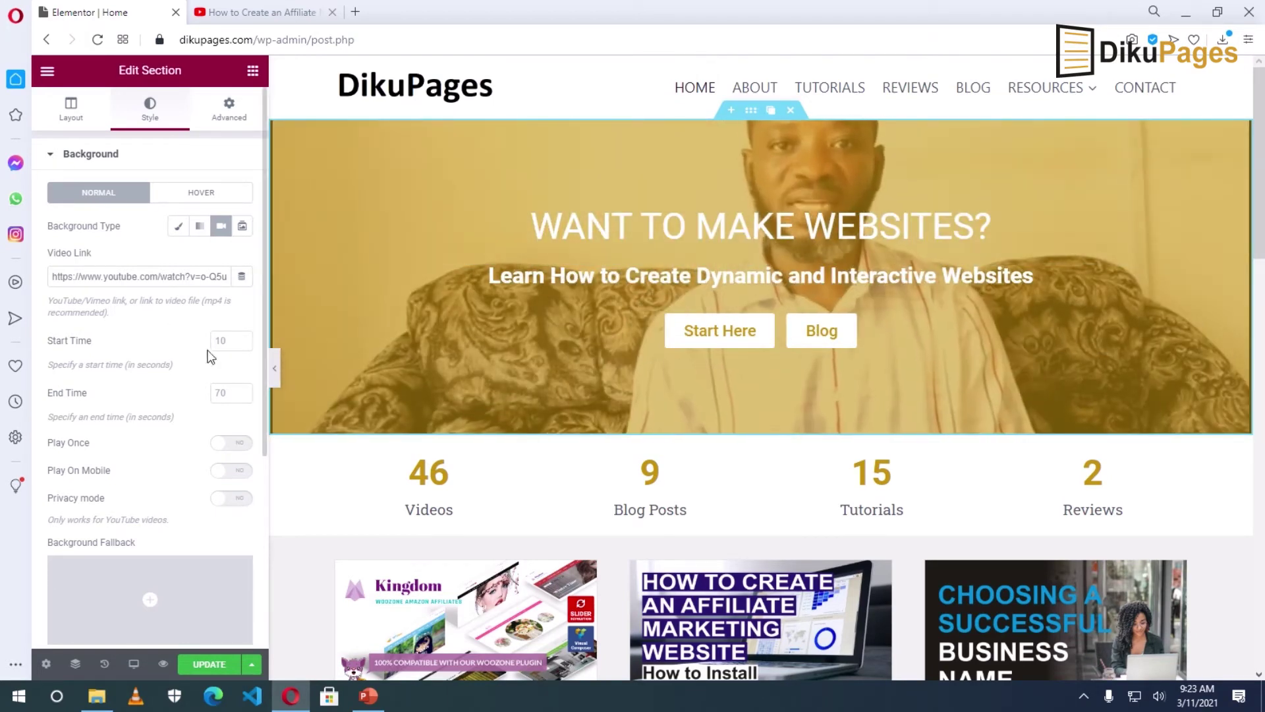
pyautogui.click(230, 341)
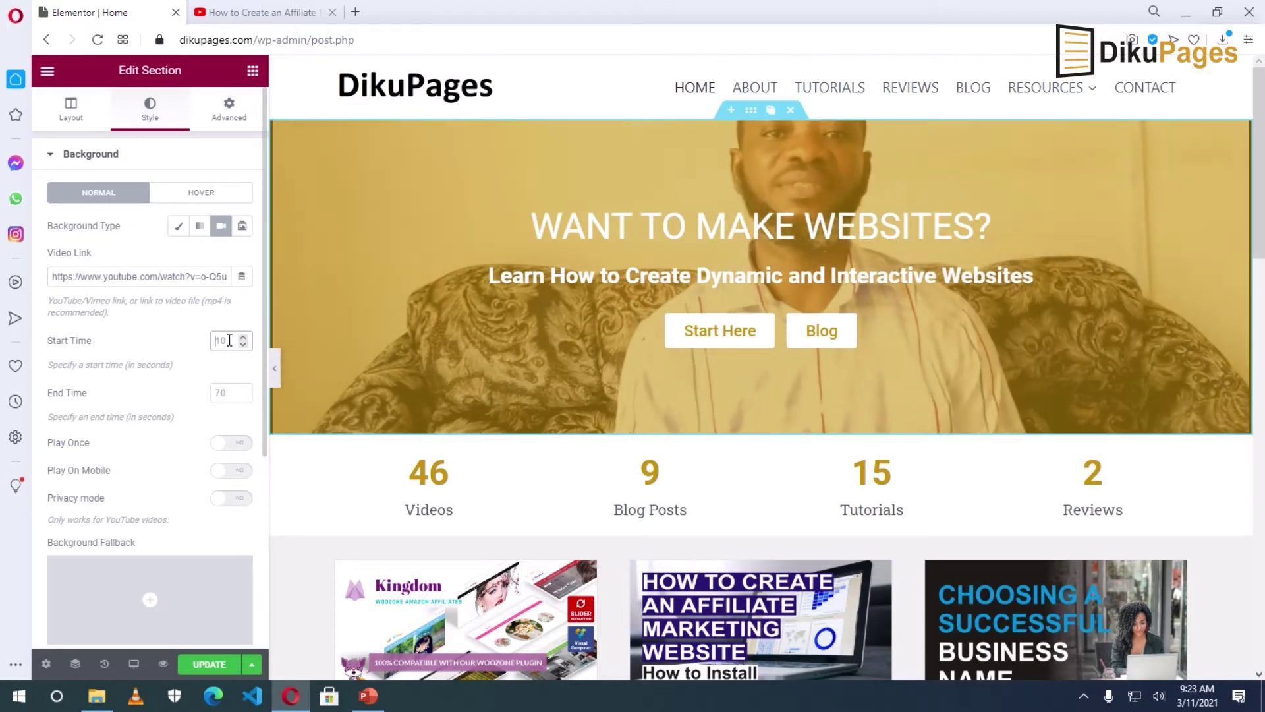
pyautogui.write('1')
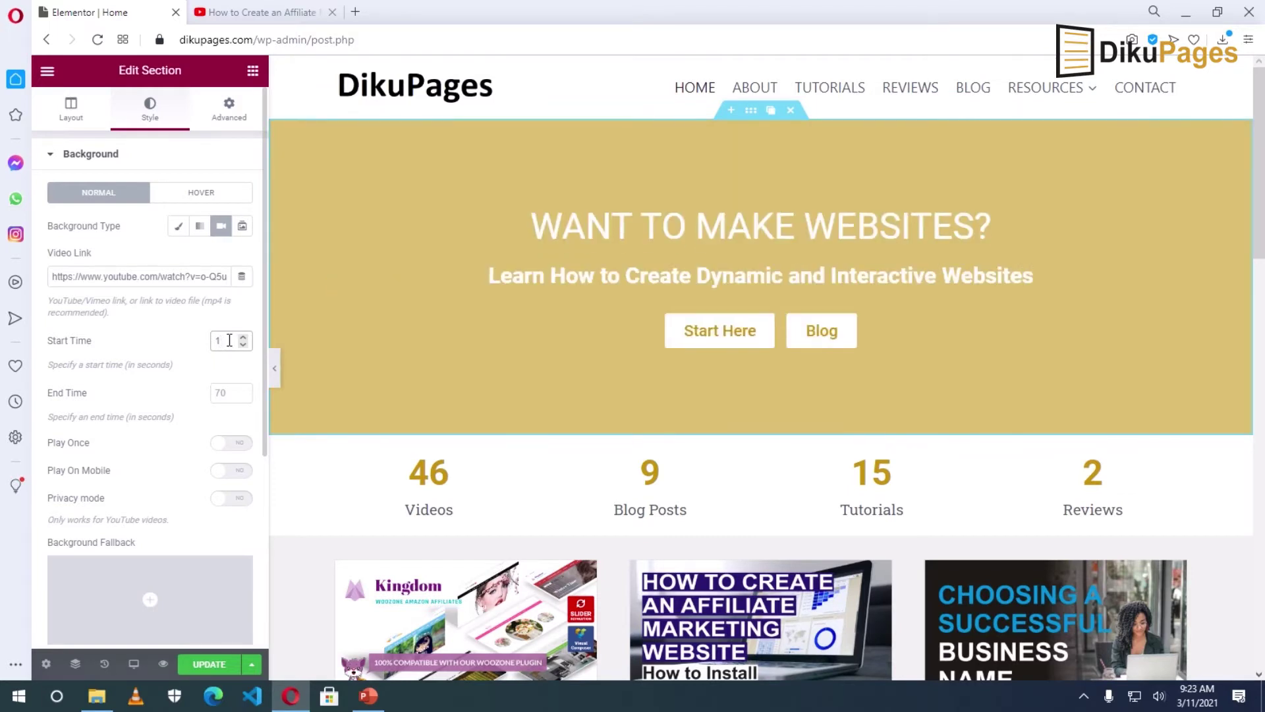
pyautogui.click(224, 393)
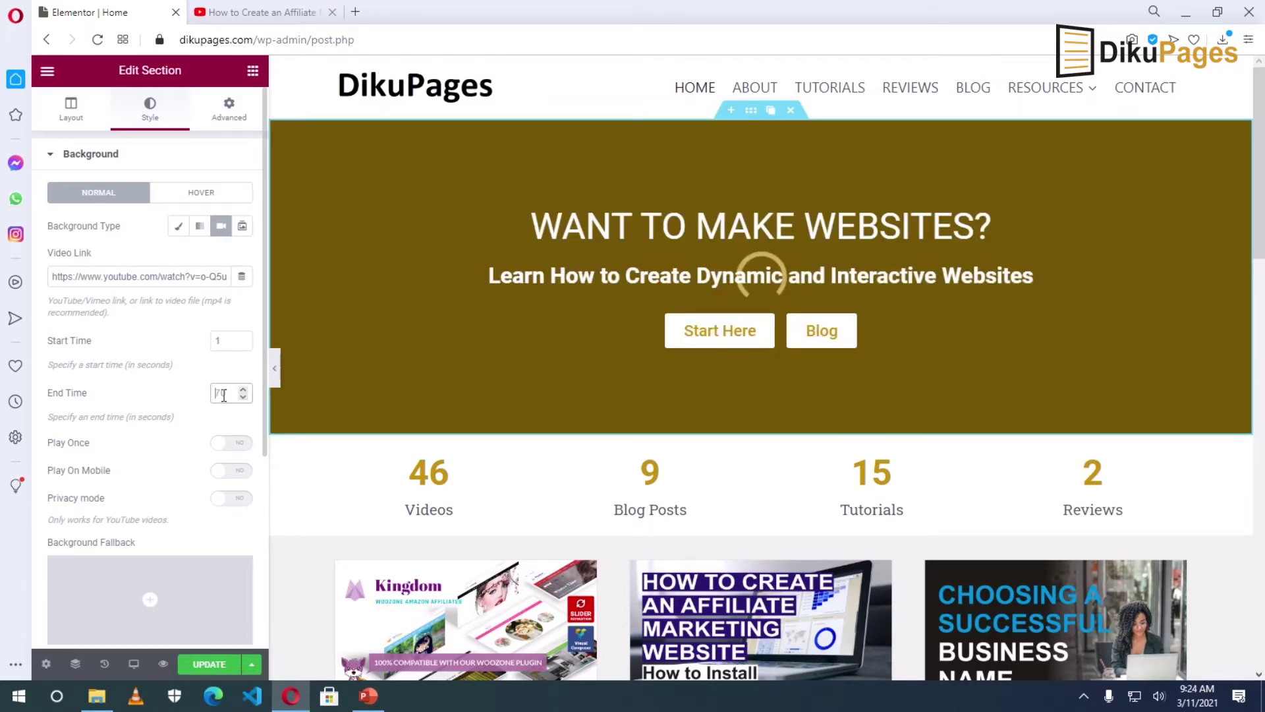
pyautogui.write('10')
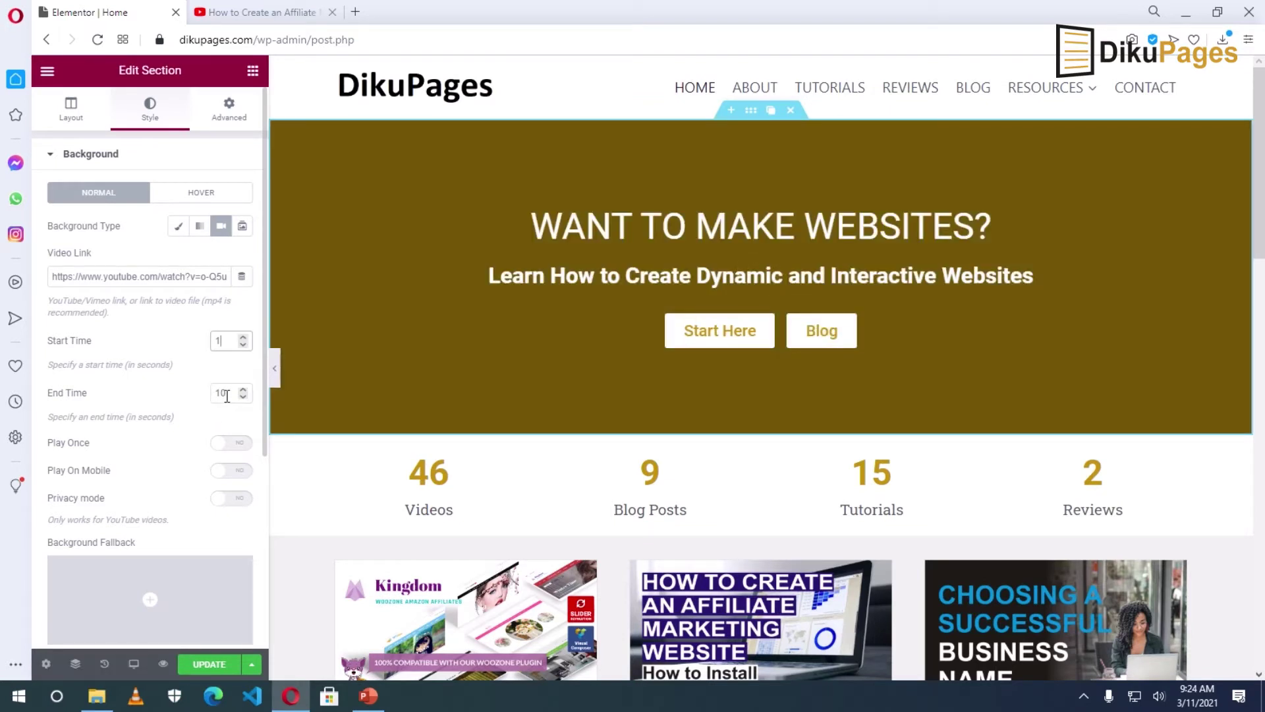
pyautogui.click(224, 339)
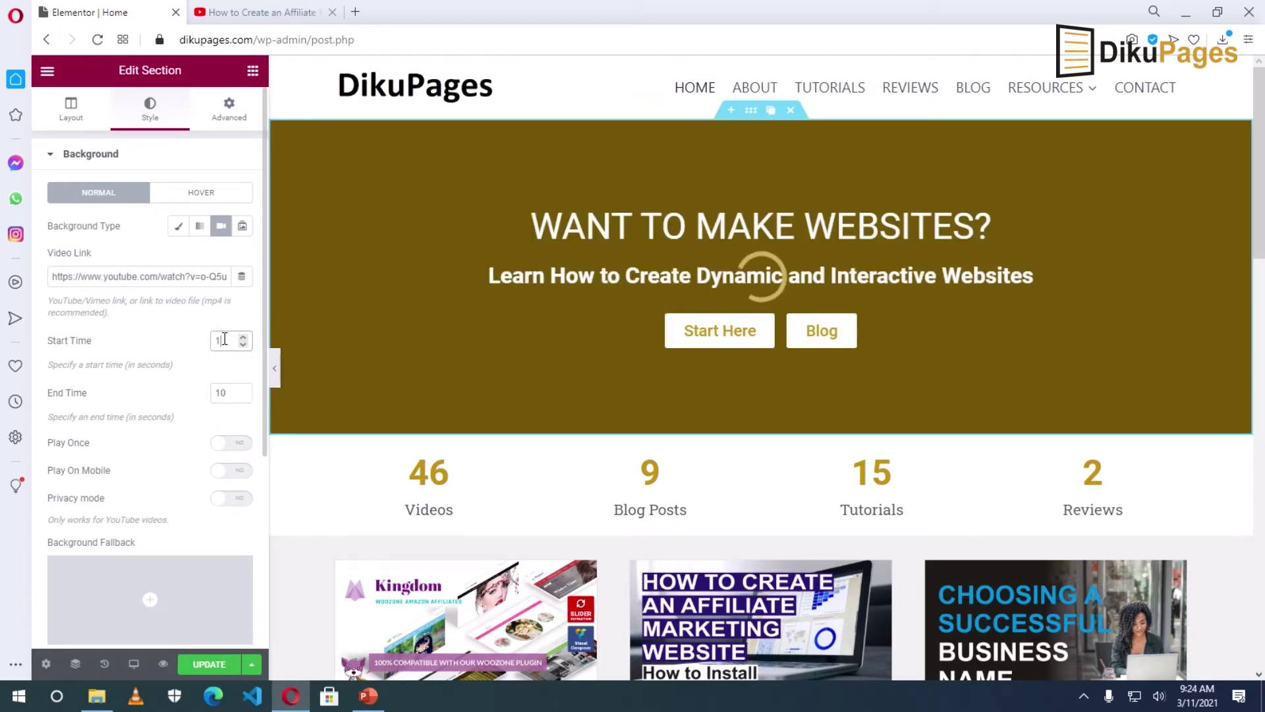
# Turn Play Once on and back off so the background video keeps looping.
pyautogui.click(232, 442)
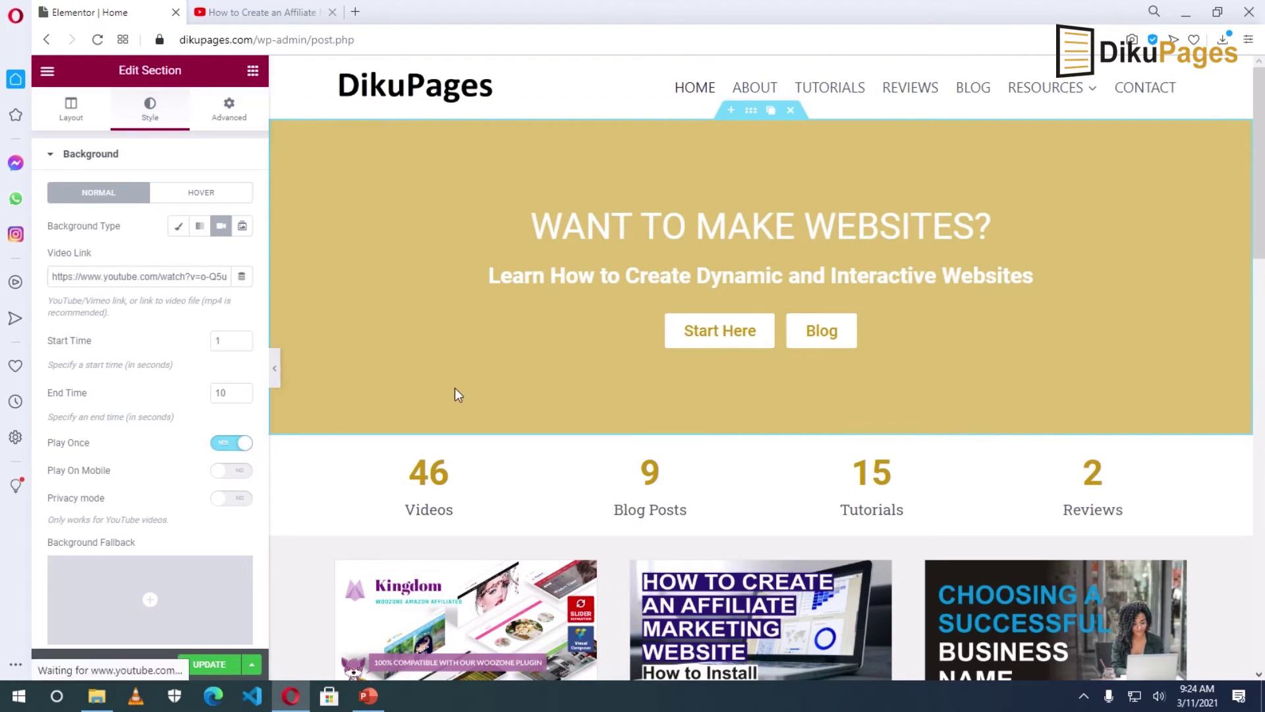
pyautogui.click(223, 444)
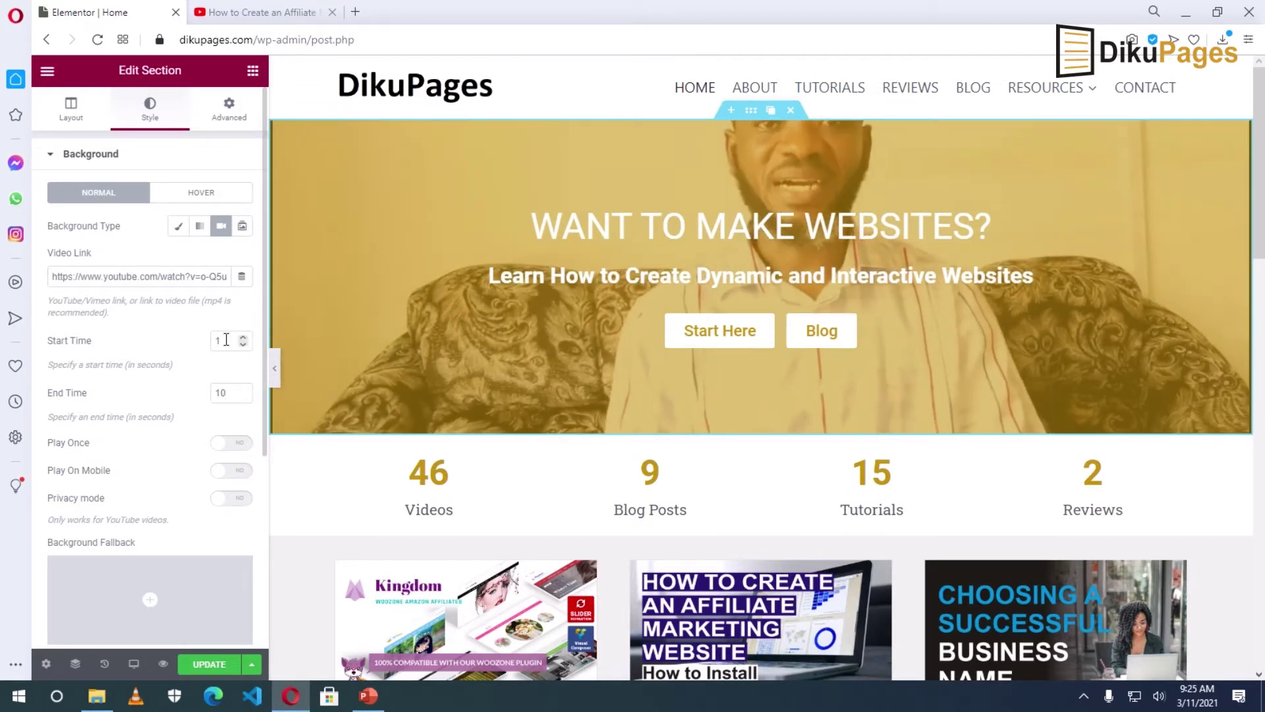
pyautogui.click(228, 394)
pyautogui.scroll(-1, 238, 461)
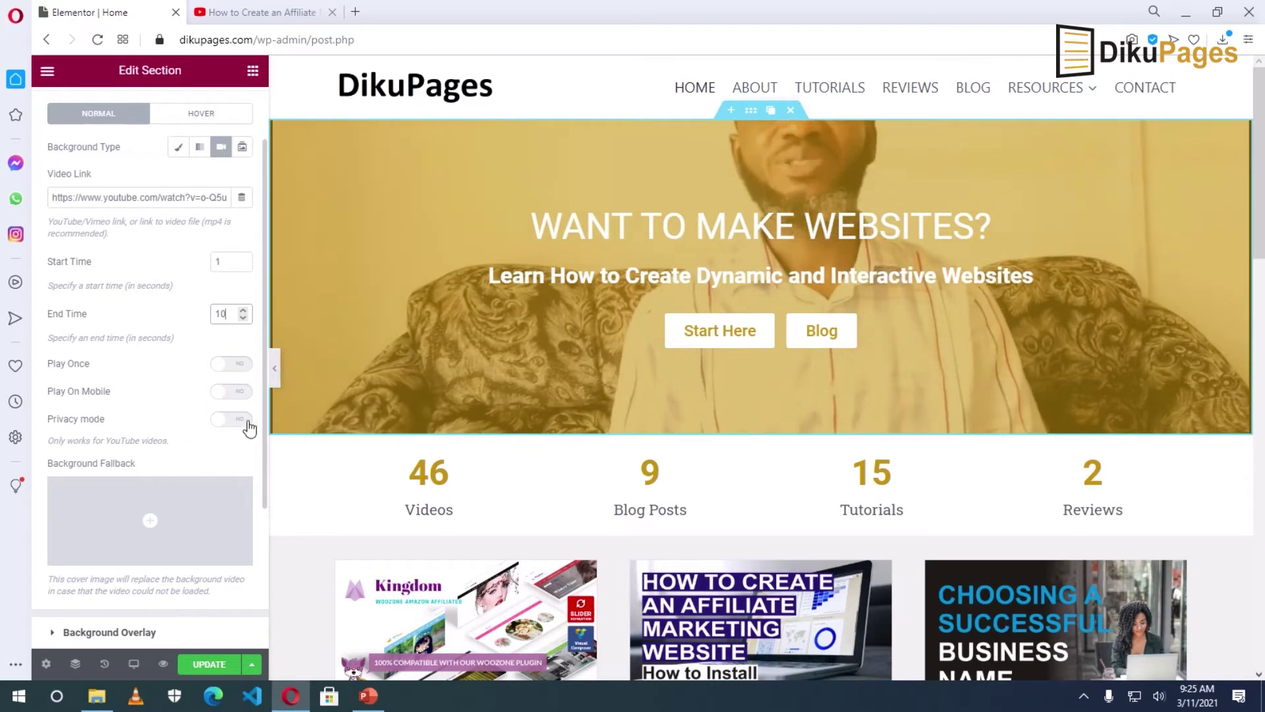
pyautogui.scroll(-3, 168, 491)
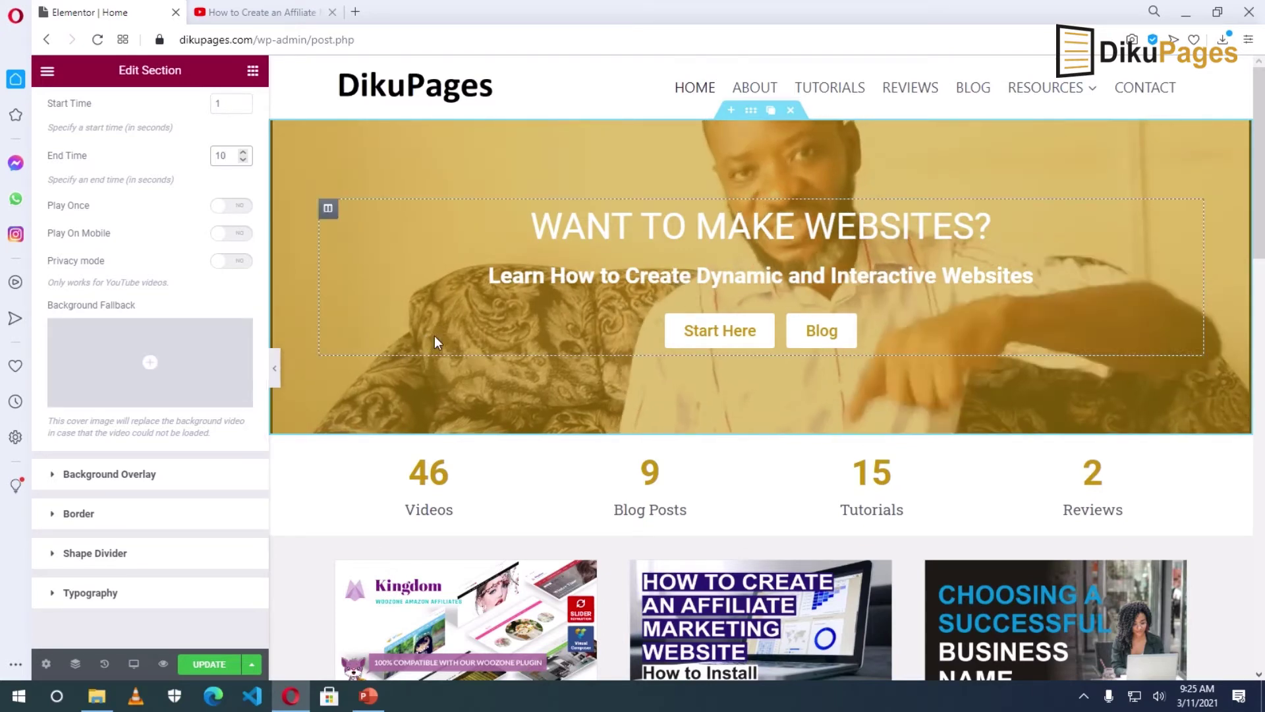
# Set hero-2.jpg from the Media Library as the background fallback image.
pyautogui.click(153, 366)
pyautogui.click(232, 270)
pyautogui.click(1166, 631)
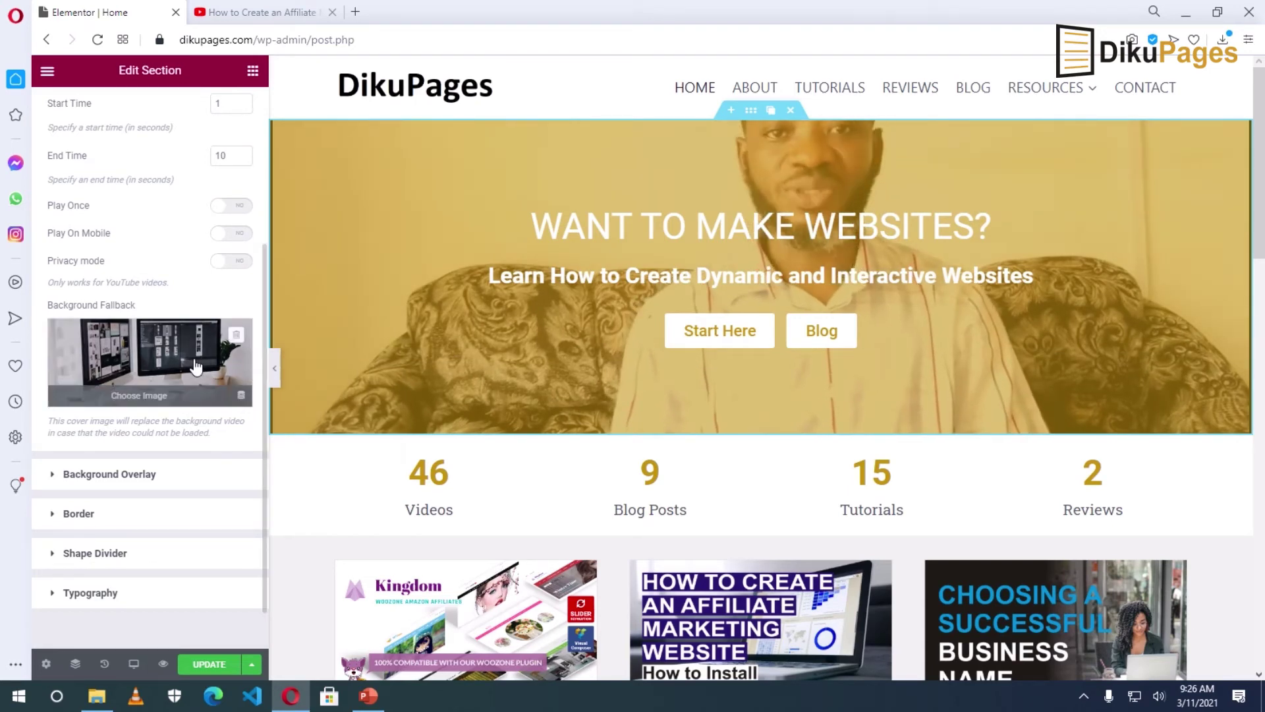
# Set the Background Overlay to the global Primary gold colour at 0.62 opacity.
pyautogui.scroll(-1, 320, 613)
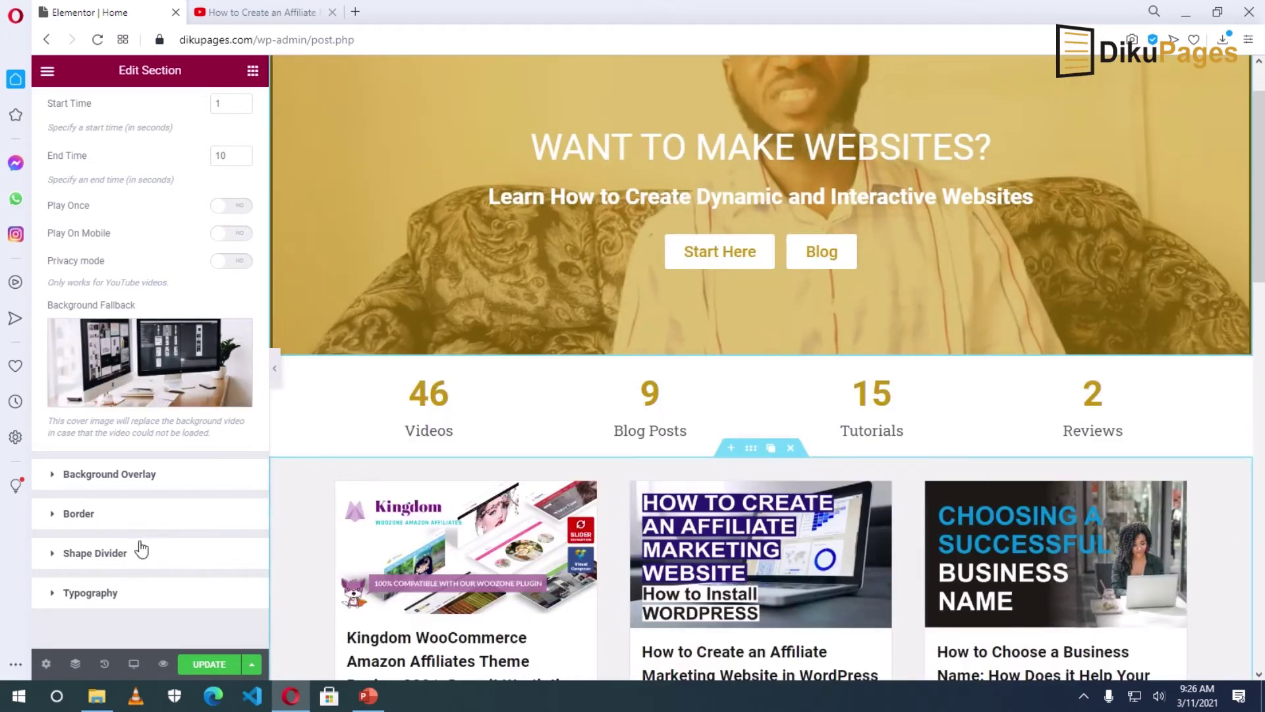
pyautogui.click(118, 477)
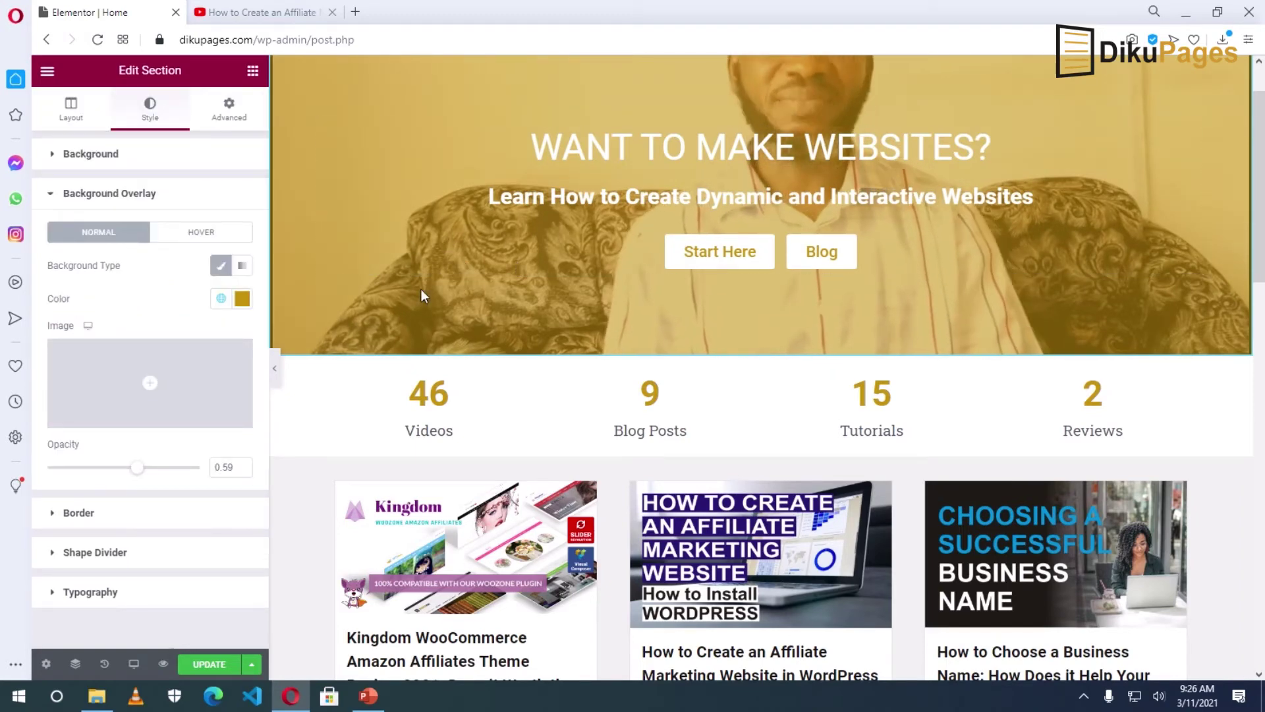
pyautogui.click(242, 299)
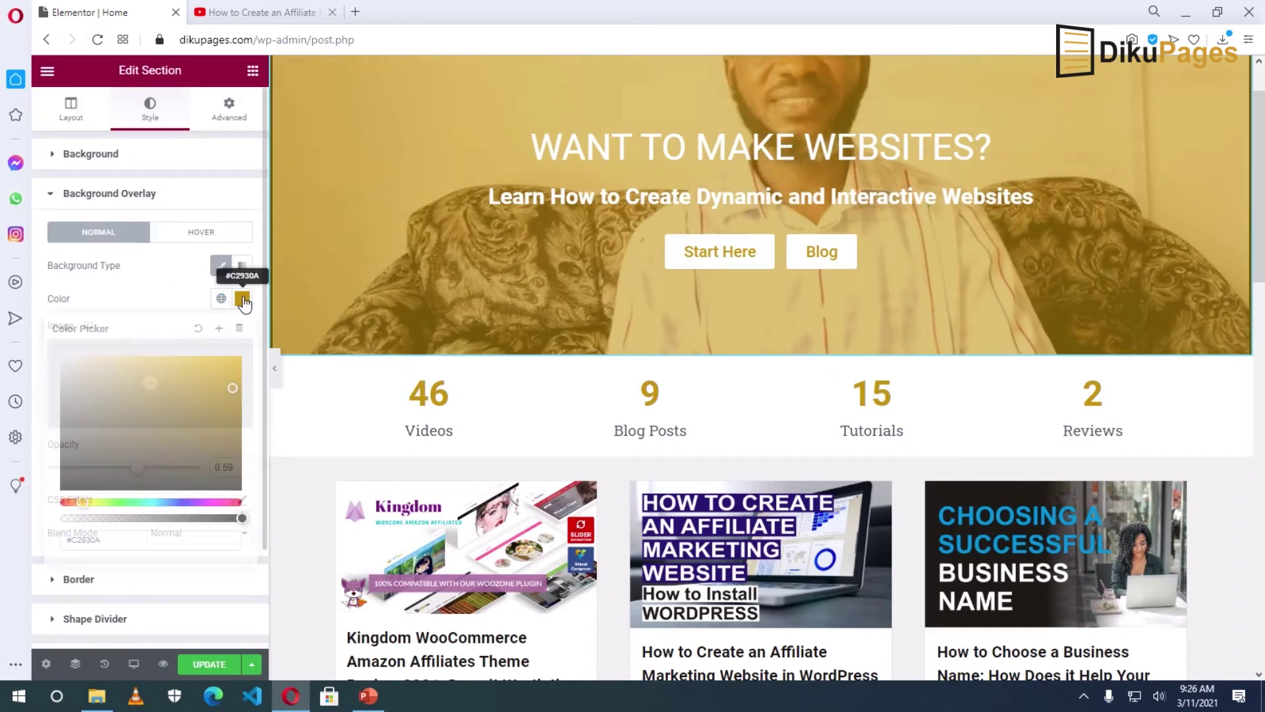
pyautogui.click(158, 395)
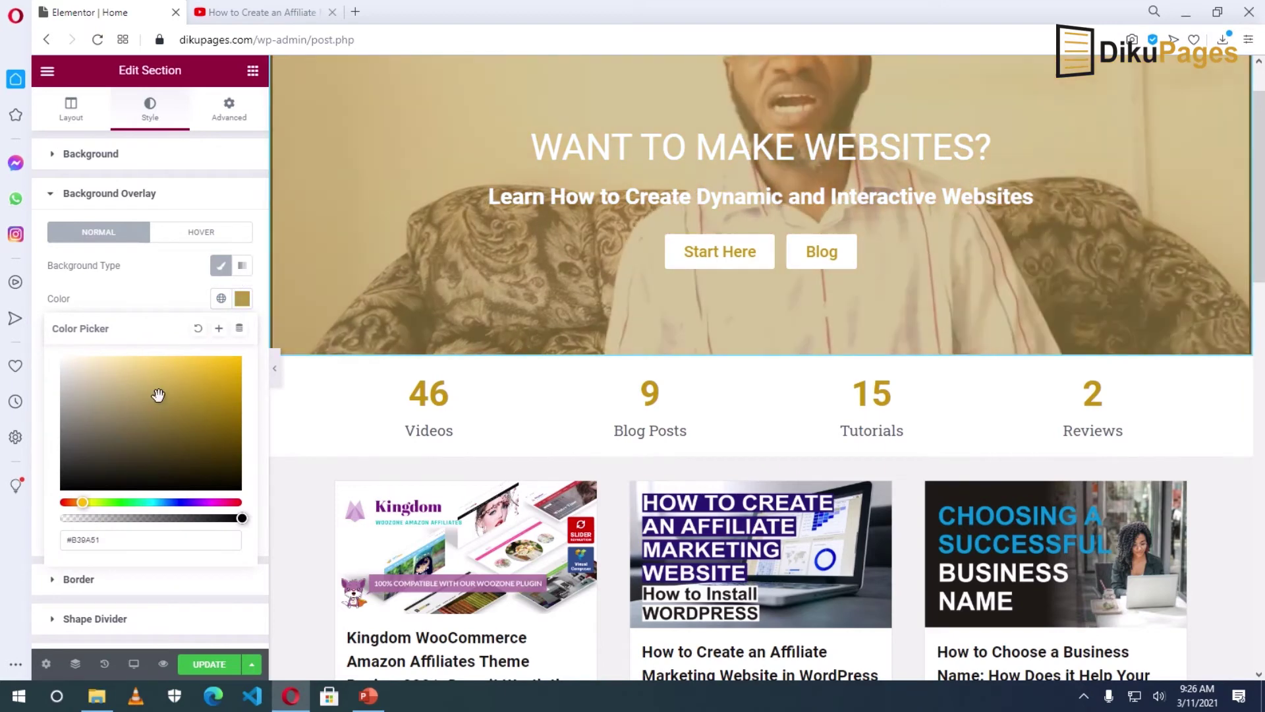
pyautogui.moveTo(125, 502); pyautogui.dragTo(132, 502)
pyautogui.click(207, 417)
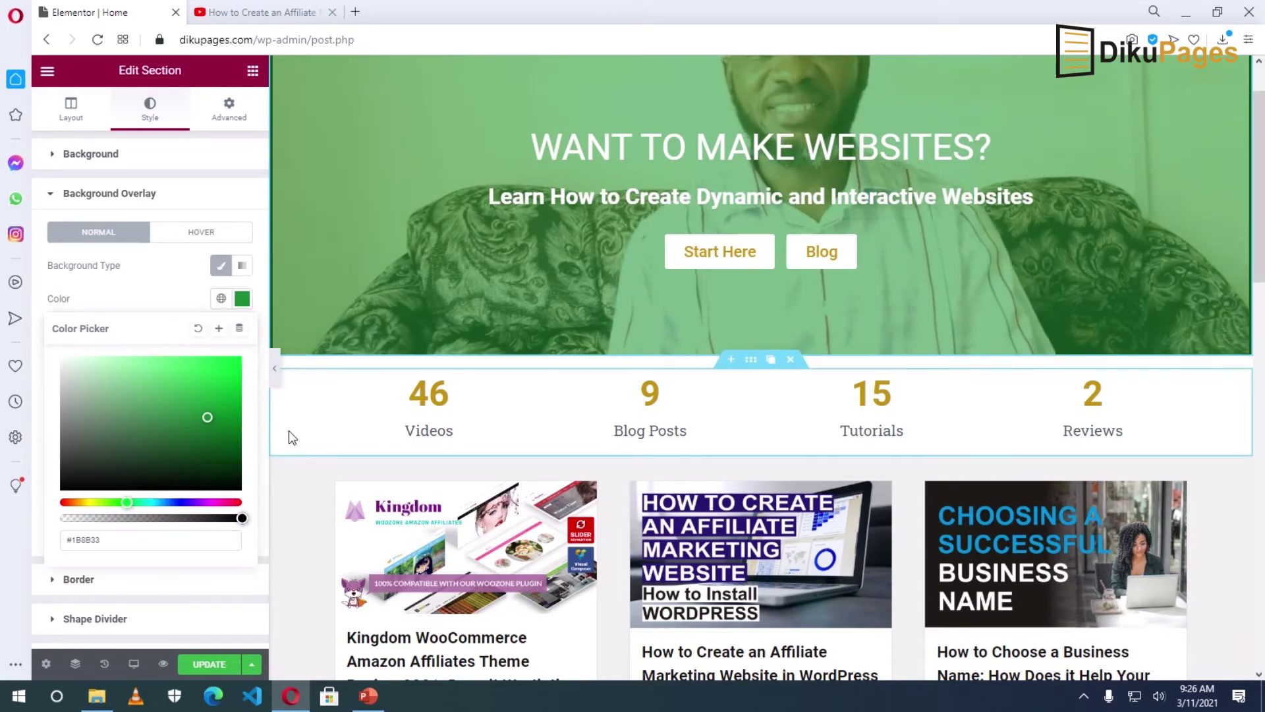
pyautogui.tripleClick(151, 539)
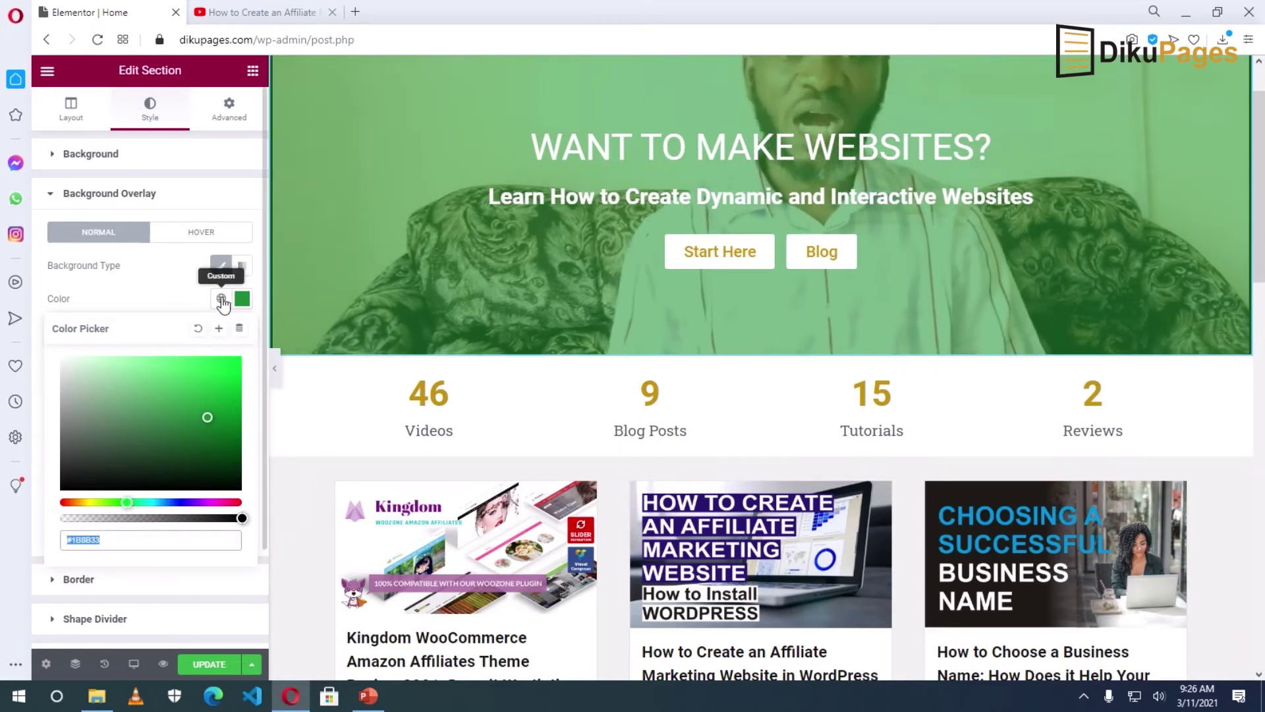
pyautogui.click(222, 300)
pyautogui.click(93, 373)
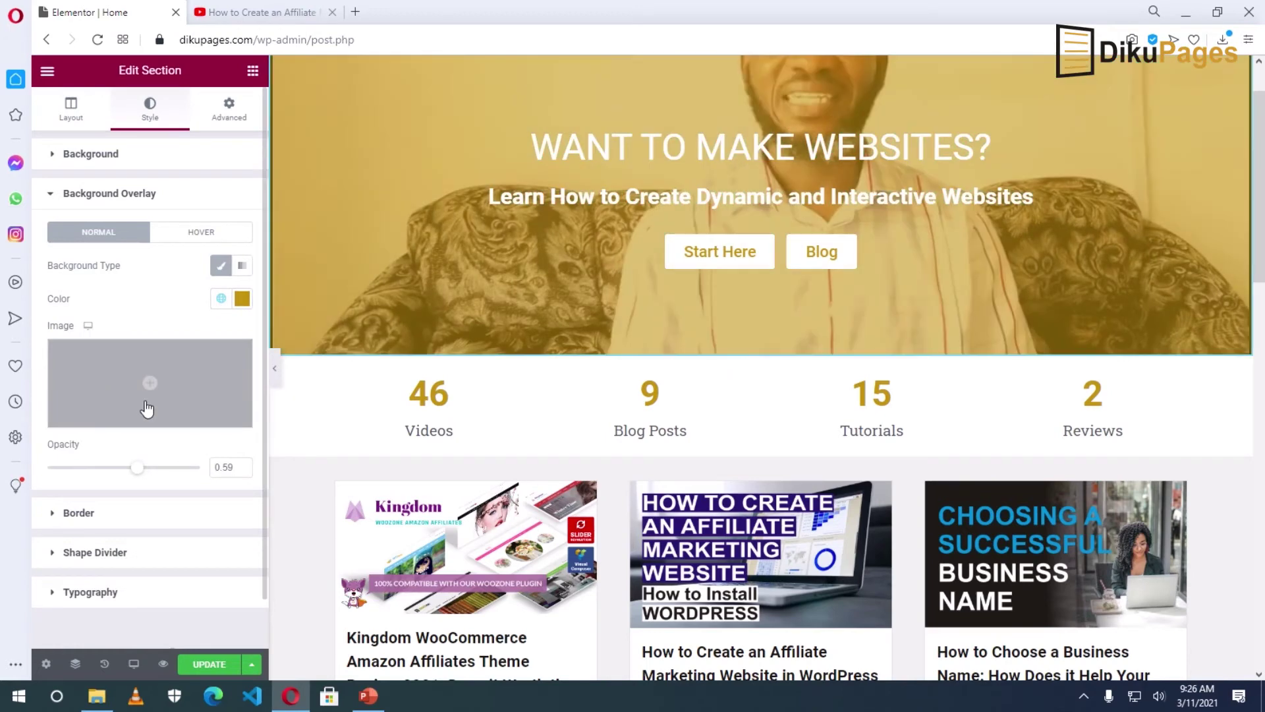
pyautogui.moveTo(137, 466)
pyautogui.mouseDown()
pyautogui.moveTo(167, 466)
pyautogui.moveTo(75, 475)
pyautogui.moveTo(141, 472)
pyautogui.mouseUp()
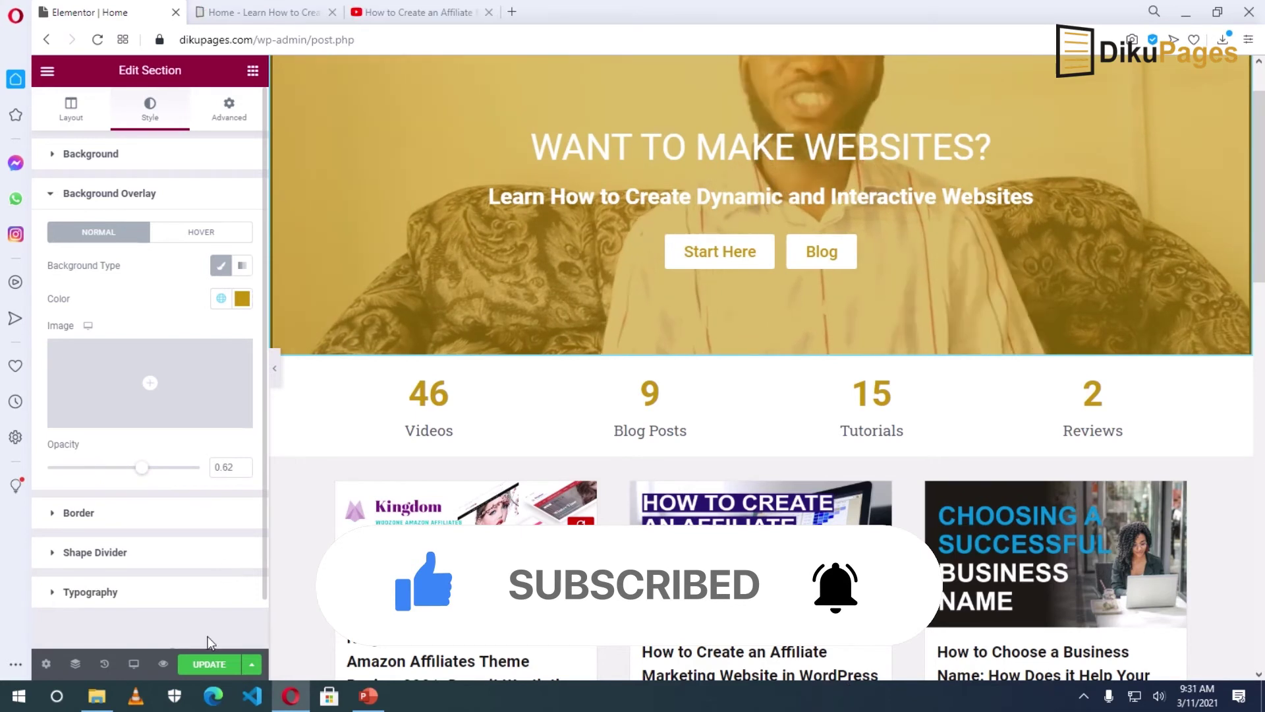
# Save the homepage with Update and preview the live DikuPages homepage in a new tab.
pyautogui.click(208, 664)
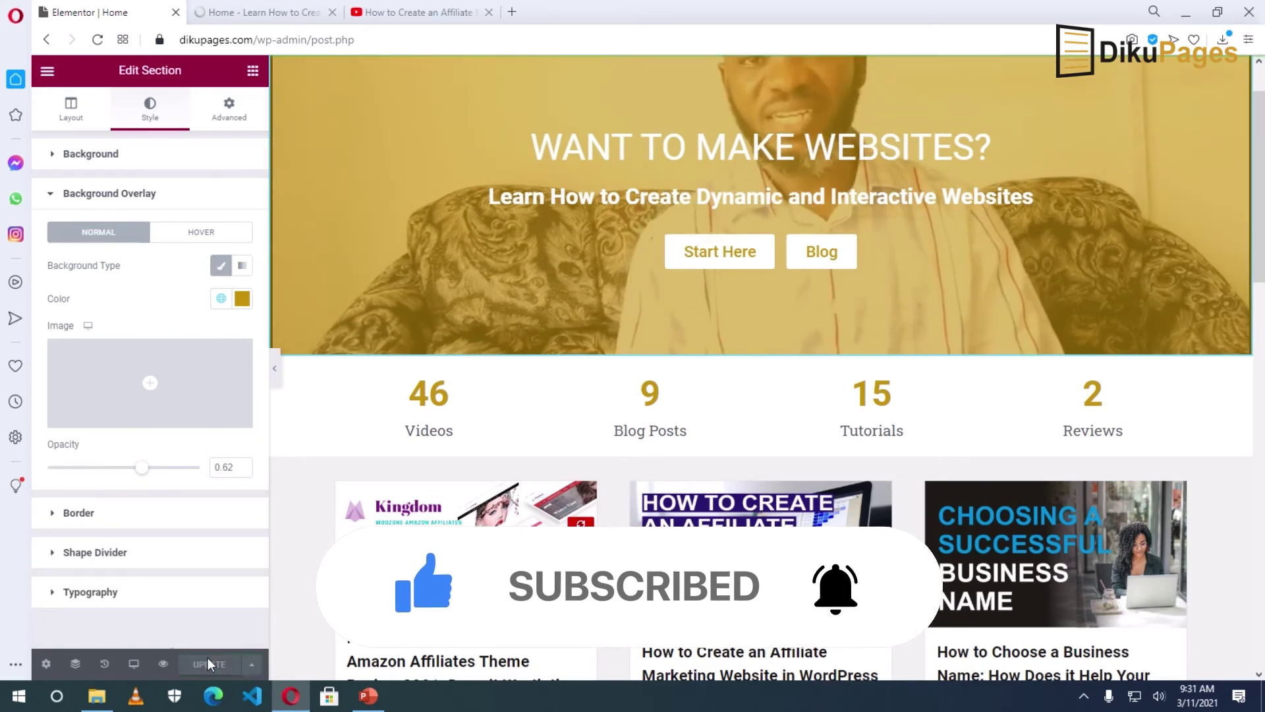
pyautogui.click(163, 666)
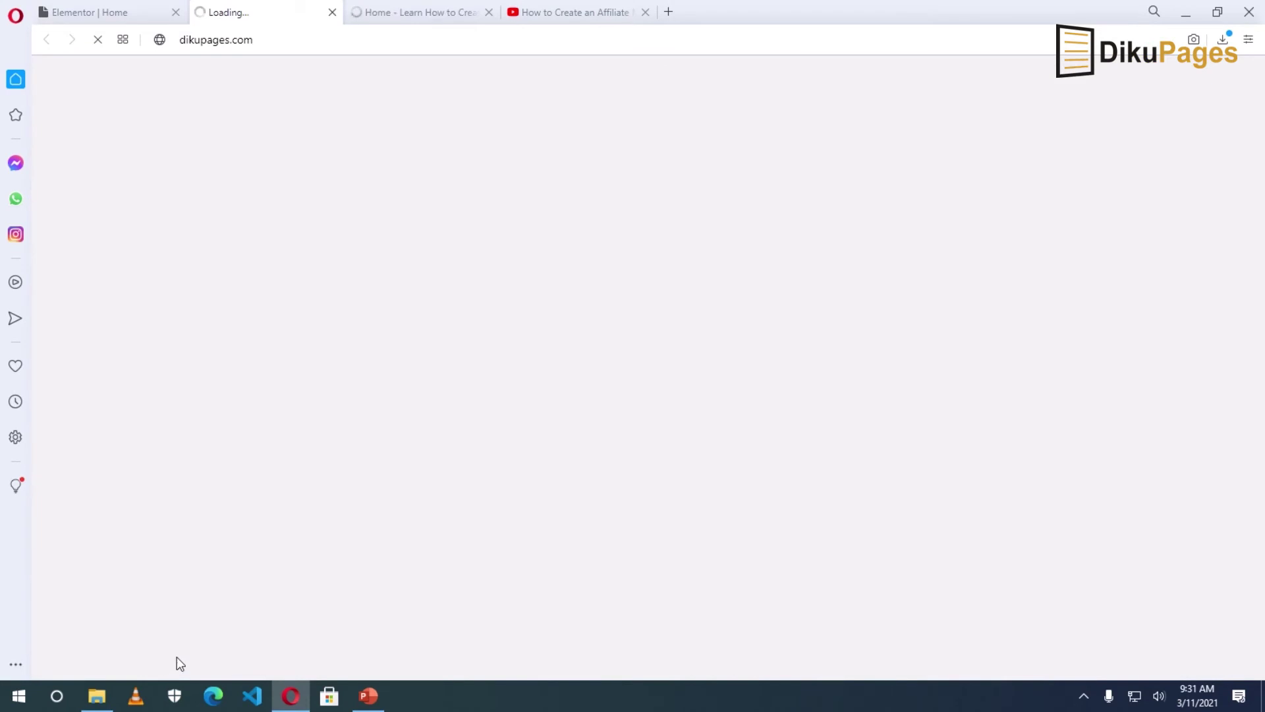